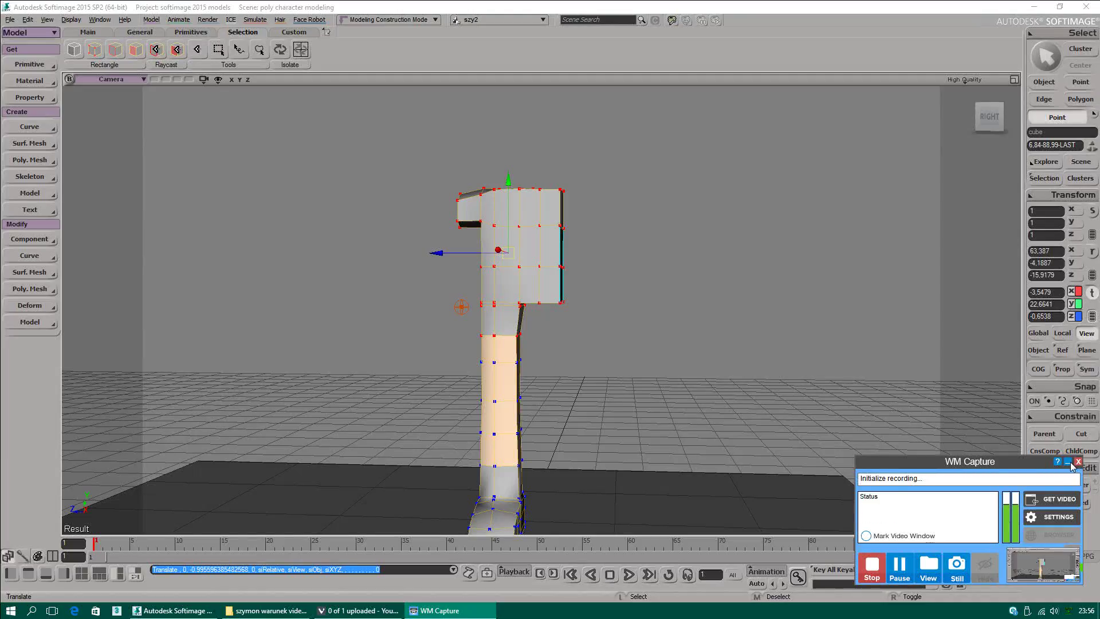
Step: Examine the torso and the short arm stub of the character mesh from several angles
click(1070, 463)
key(s)
right_drag(342, 293, 486, 300)
drag(486, 299, 466, 276)
middle_drag(467, 281, 490, 255)
key(s)
right_drag(491, 255, 566, 267)
key(s)
mouse_move(566, 267)
mouse_down()
mouse_move(558, 293)
mouse_move(561, 275)
mouse_up()
key(s)
right_drag(490, 211, 596, 201)
middle_drag(532, 184, 621, 319)
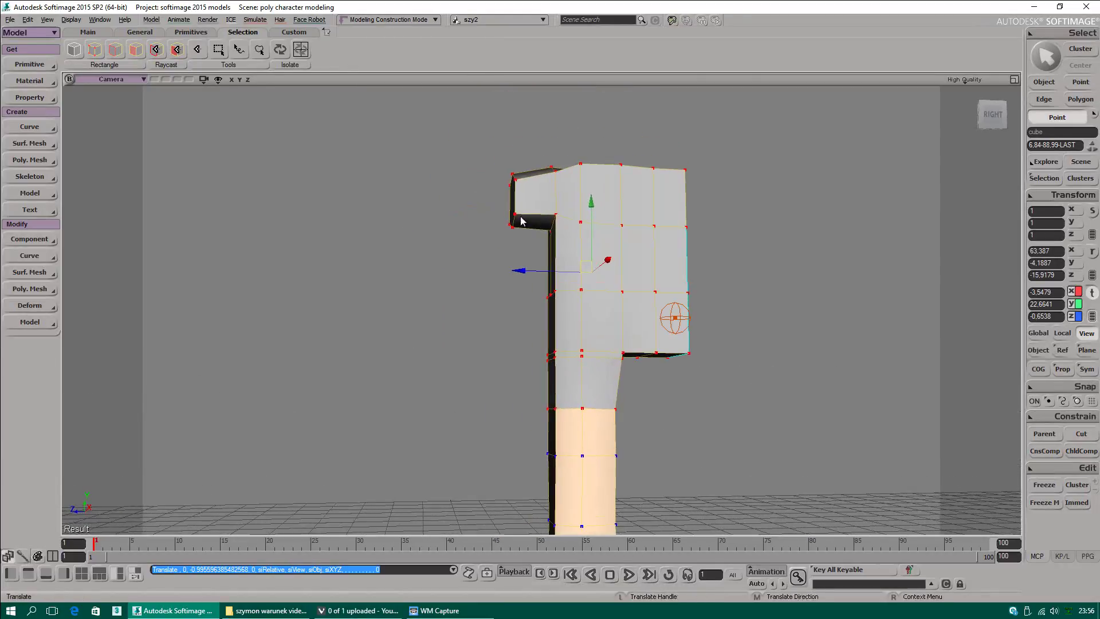
key(s)
right_drag(519, 222, 697, 229)
alt+drag(697, 230, 586, 204)
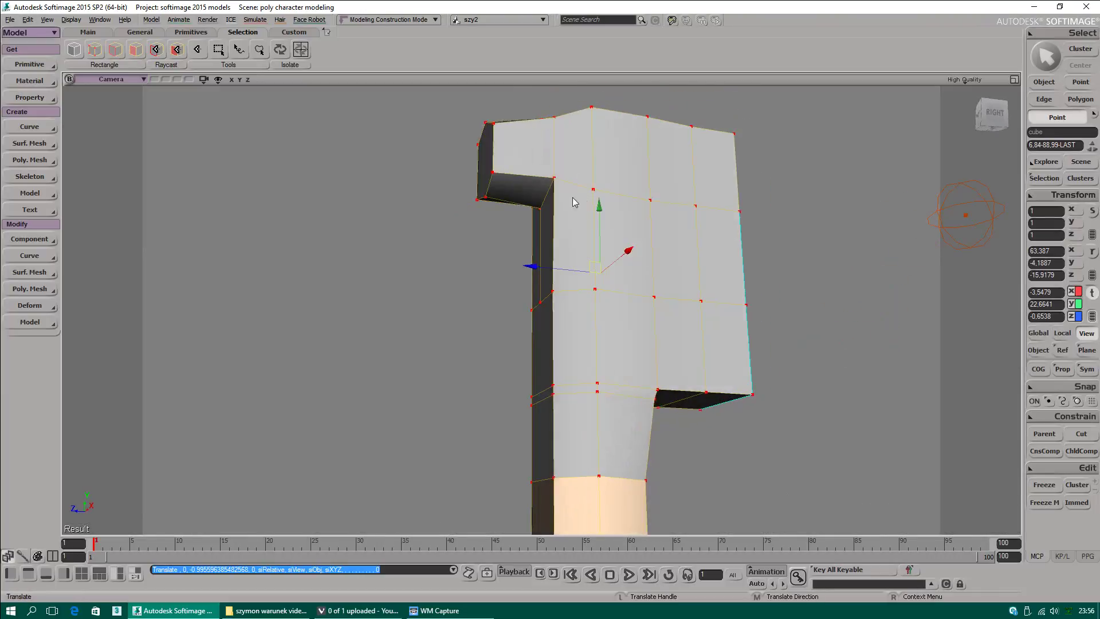
Step: Extrude the end polygon of the arm stub along its axis and move the new face slightly outward
key(m)
click(518, 192)
mouse_move(463, 235)
alt+mouse_down()
mouse_move(486, 212)
mouse_move(471, 221)
alt+mouse_up()
click(482, 176)
click(476, 181)
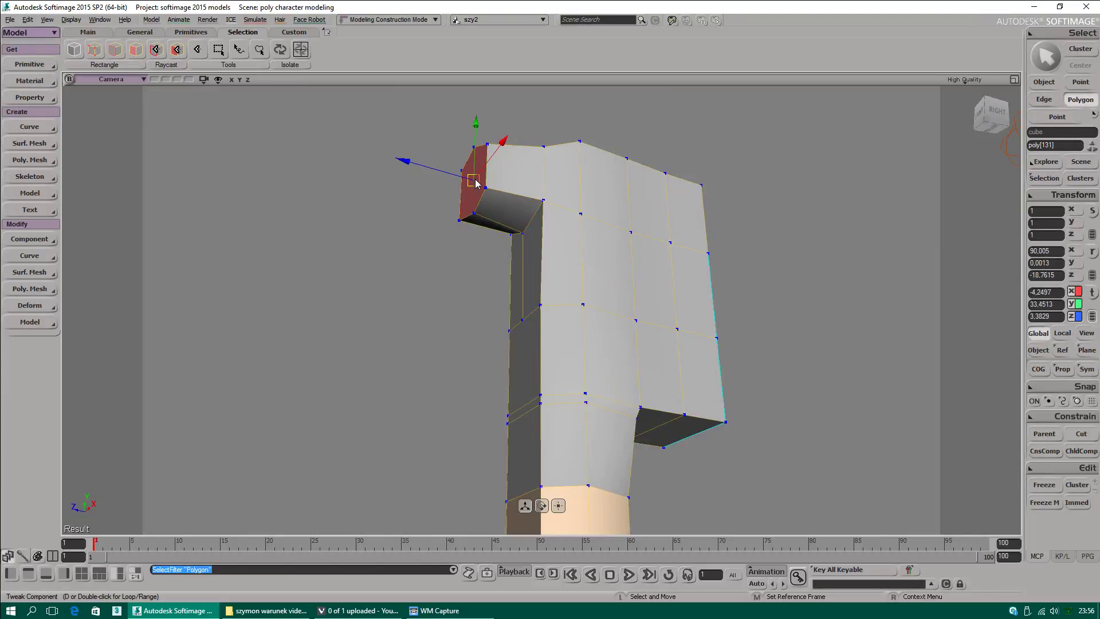
right_click(476, 181)
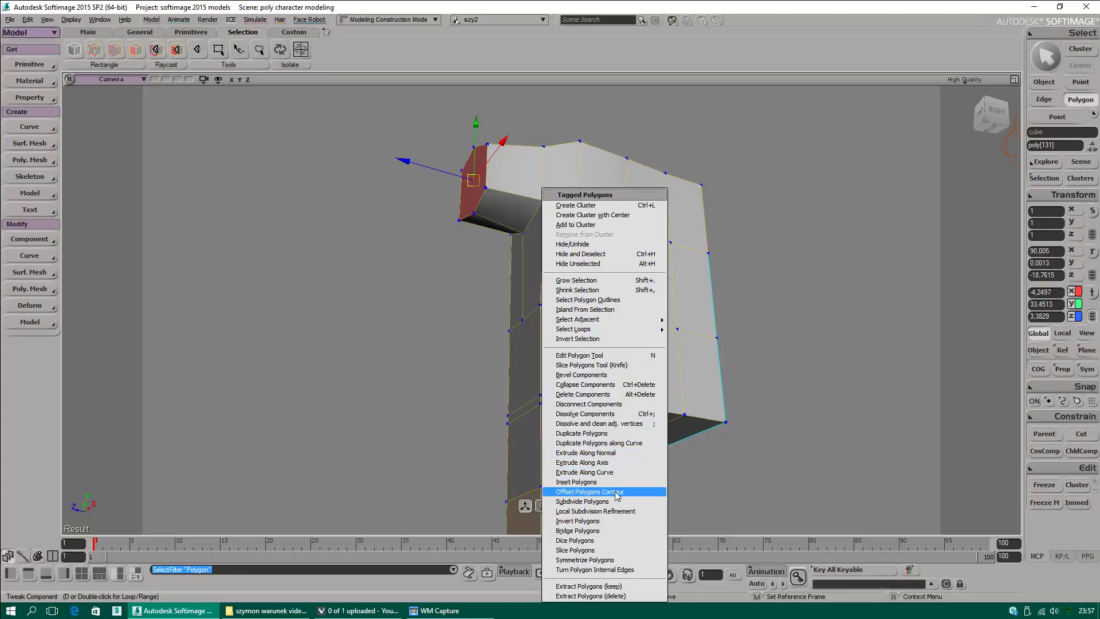
click(599, 462)
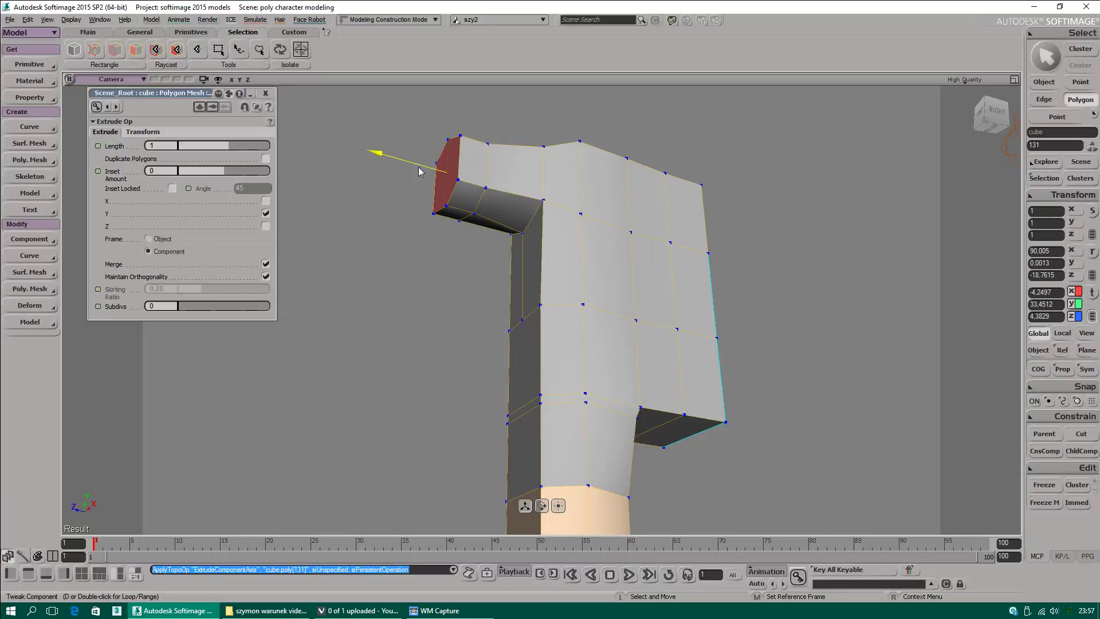
drag(418, 172, 407, 165)
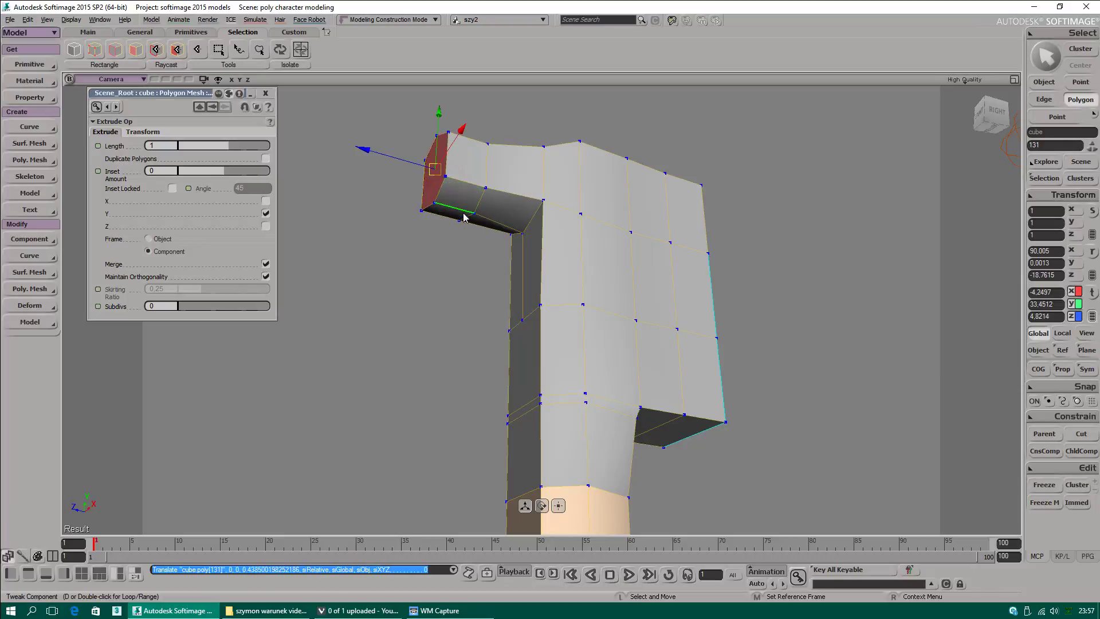
Step: Increase the extrusion length and subdivisions to form a long, segmented arm
middle_drag(577, 185, 577, 226)
alt+drag(577, 229, 513, 273)
mouse_move(235, 147)
mouse_down()
mouse_move(260, 148)
mouse_move(247, 147)
mouse_up()
drag(184, 306, 209, 305)
Step: Select the ring of vertical edges around the torso just below the arm and subdivide it evenly
key(m)
alt+drag(506, 335, 559, 291)
scroll(485, 341, down, 3)
alt+middle_drag(633, 391, 601, 308)
click(555, 252)
shift+double_click(523, 261)
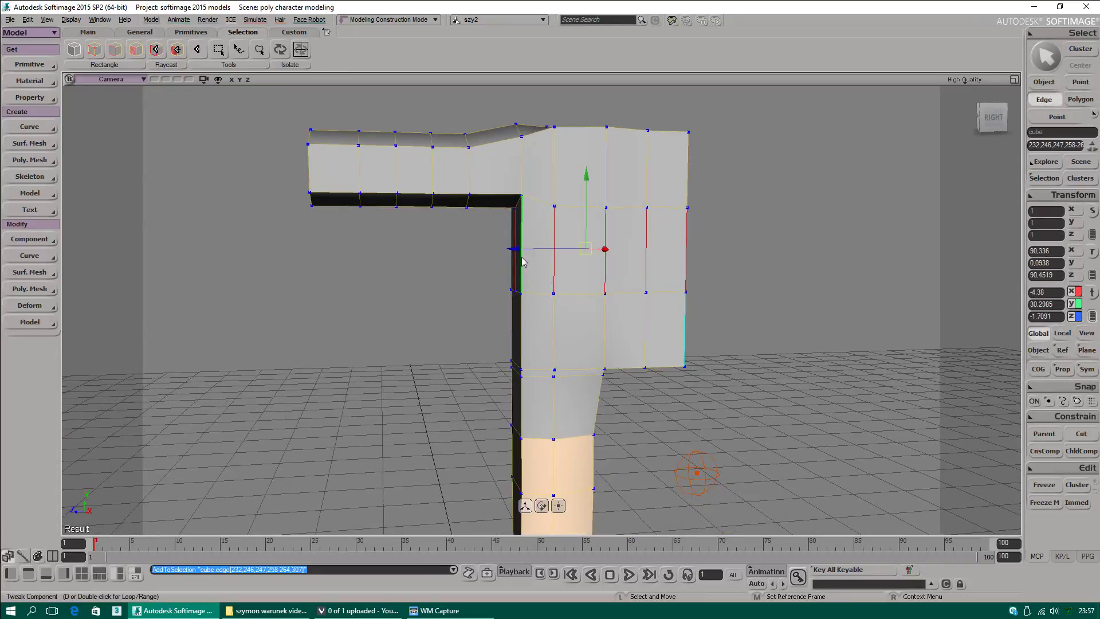
right_click(523, 262)
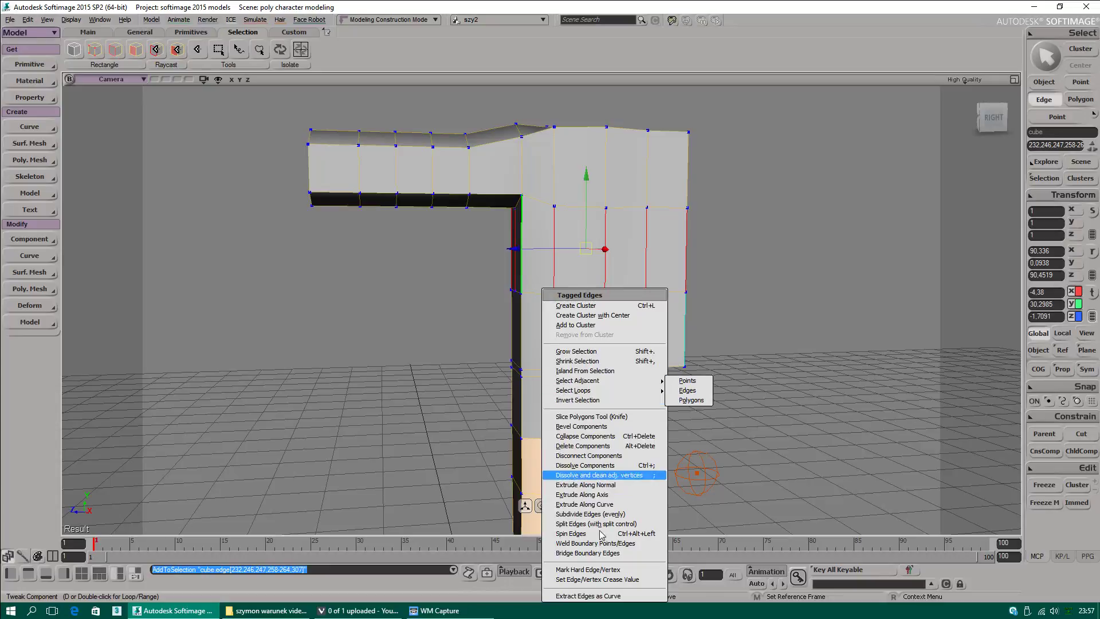
click(590, 514)
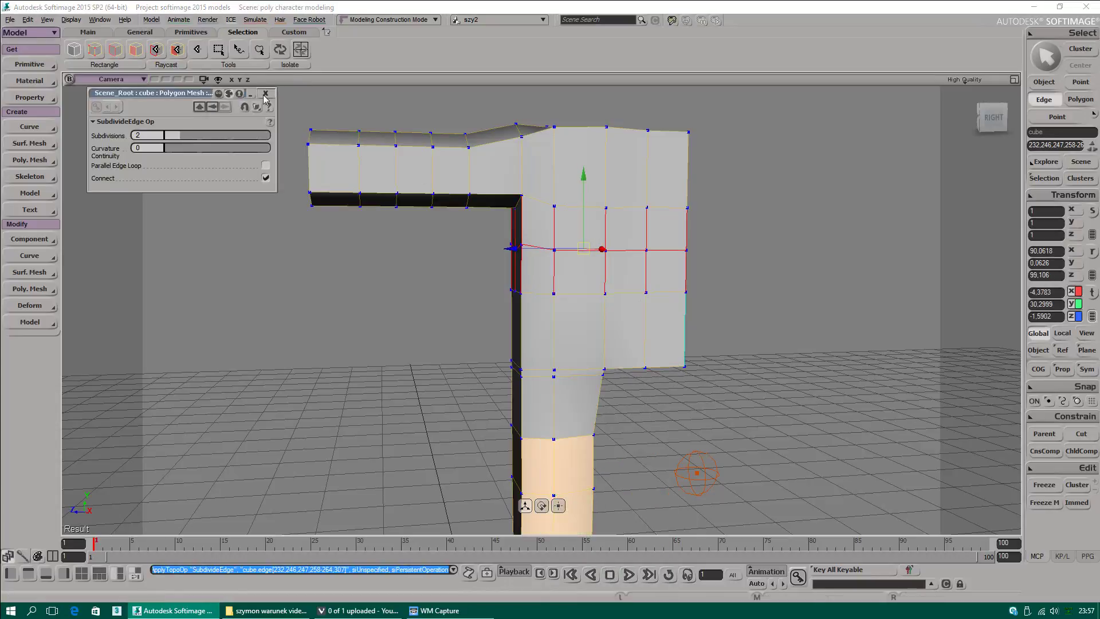
Step: Select the ring of vertical edges around the lower torso and subdivide it evenly
click(552, 324)
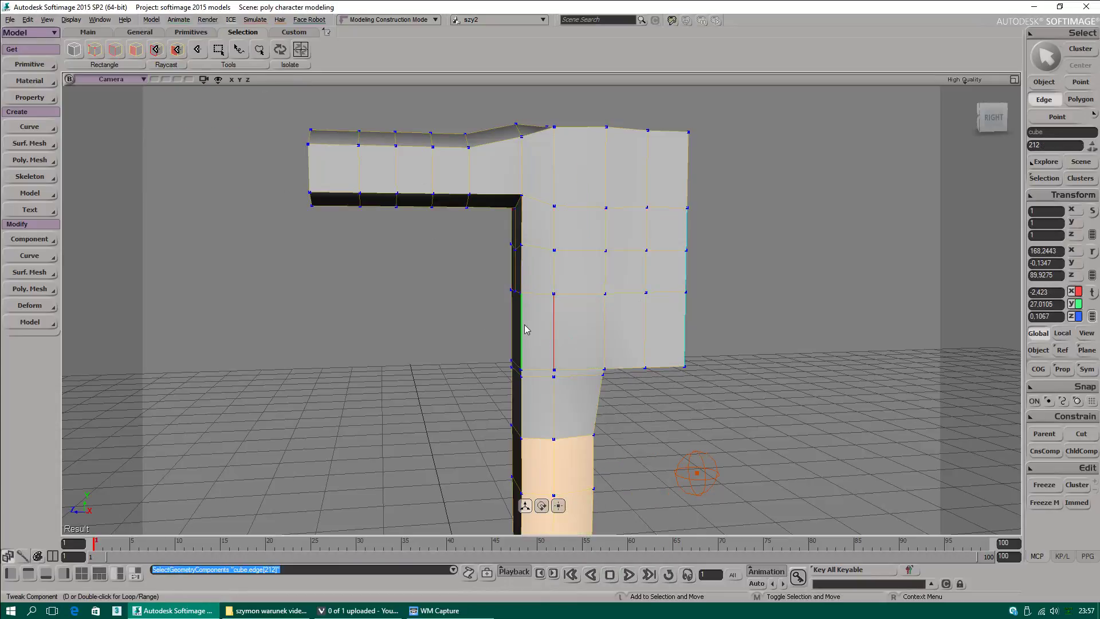
shift+double_click(524, 324)
right_click(524, 327)
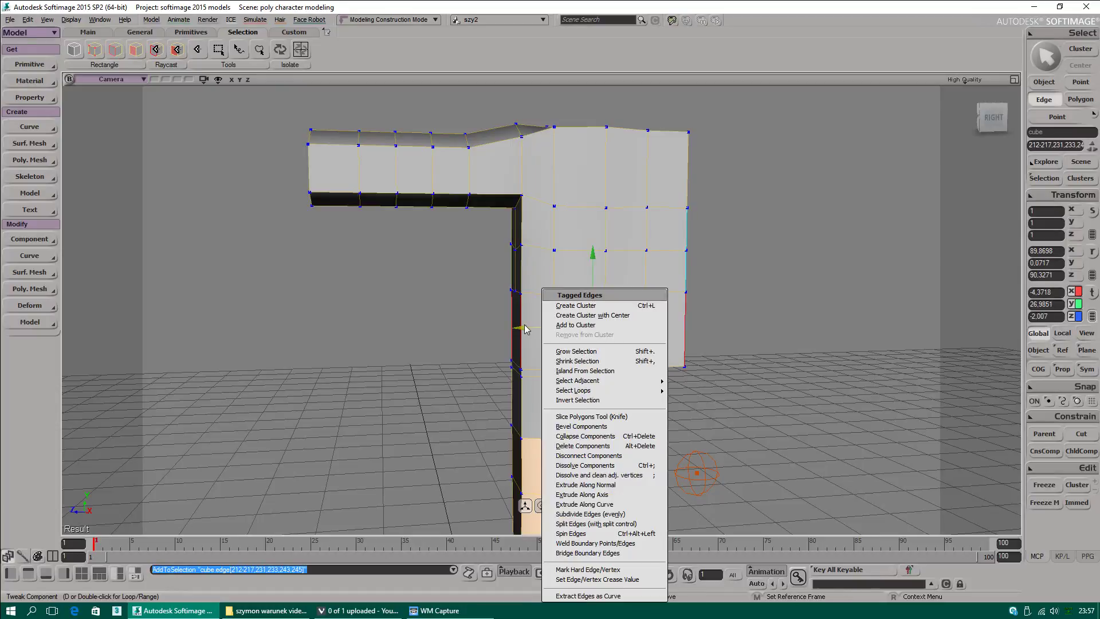
click(597, 519)
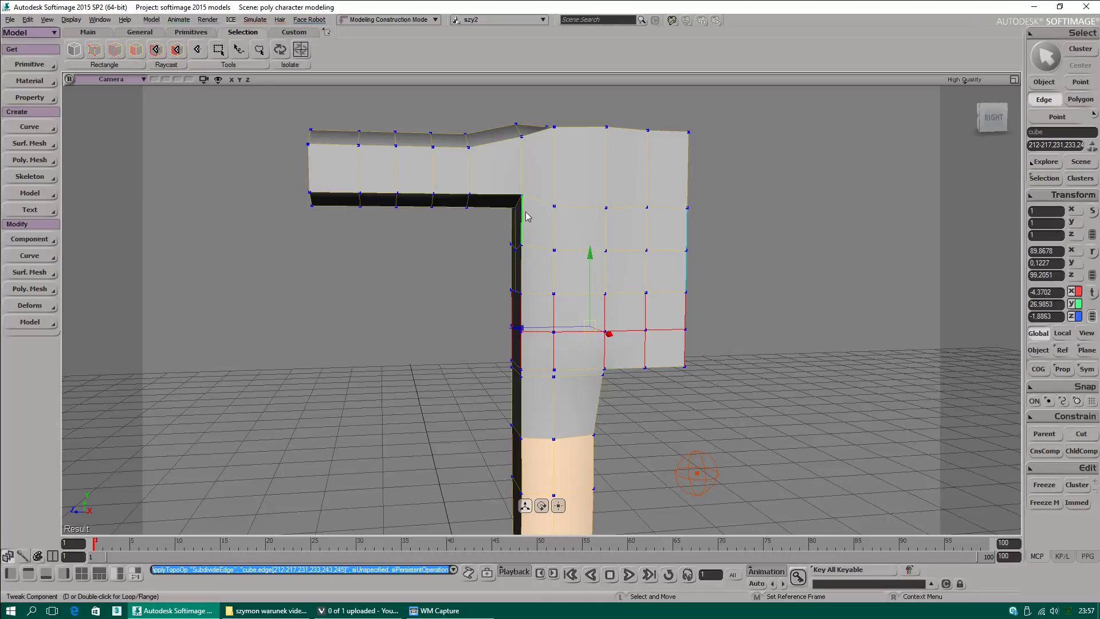
Step: Freeze the character mesh in object mode and save the scene
click(1044, 82)
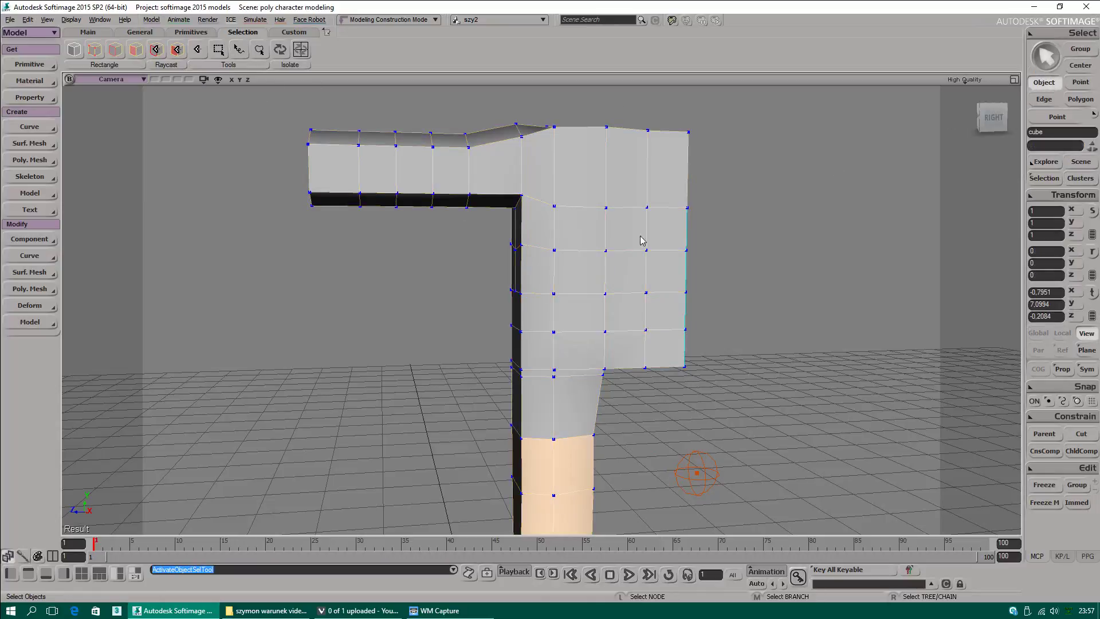
click(1044, 486)
click(10, 19)
click(31, 62)
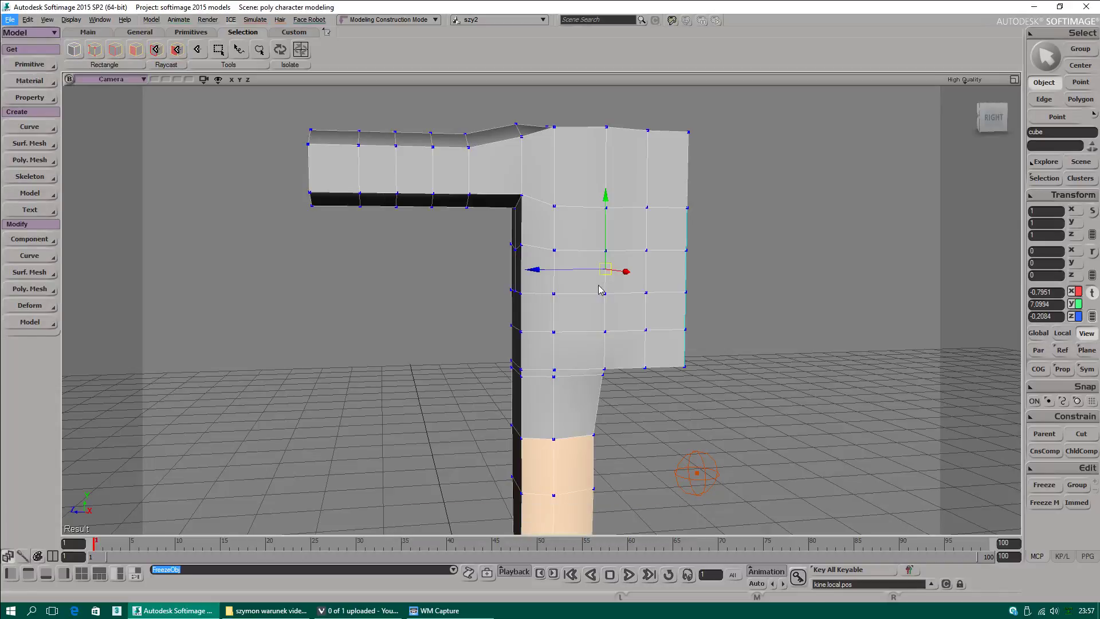
Step: Push the torso's side inward below the arm with the View Plane Proportional Transform Tool, using a smaller radius
key(s)
drag(593, 309, 540, 258)
right_drag(540, 258, 538, 256)
middle_drag(538, 255, 491, 216)
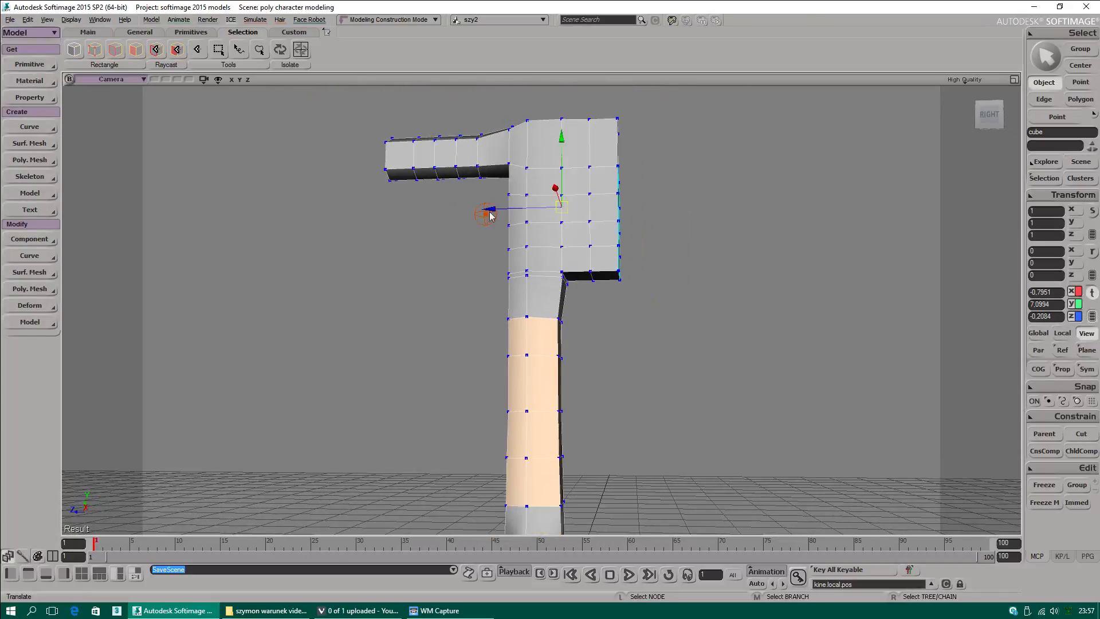
key(s)
right_drag(491, 216, 507, 238)
key(s)
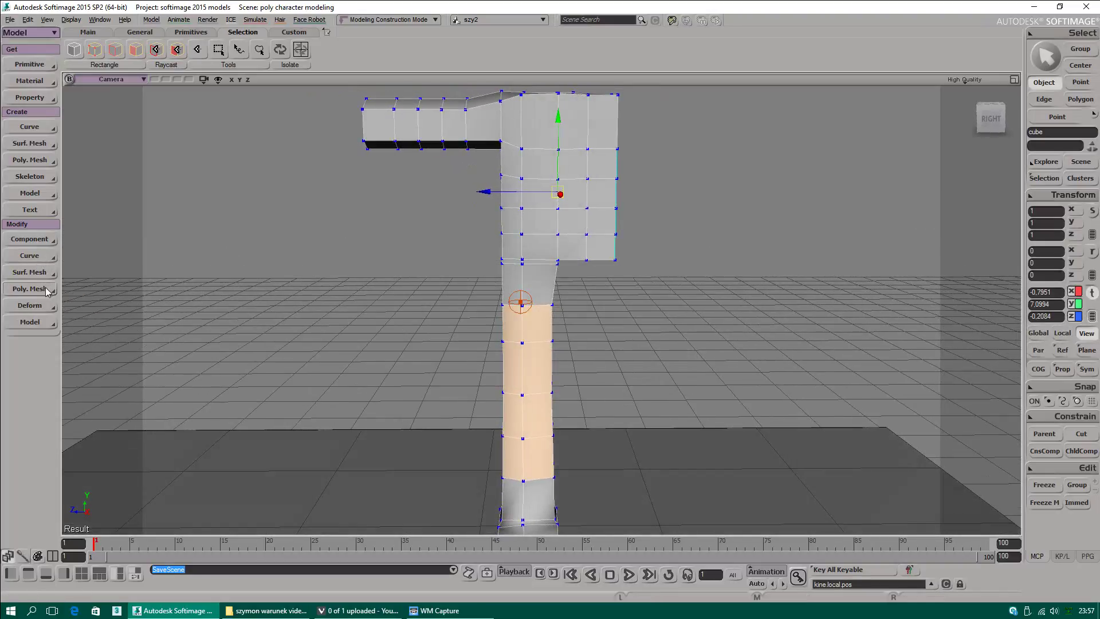
click(34, 241)
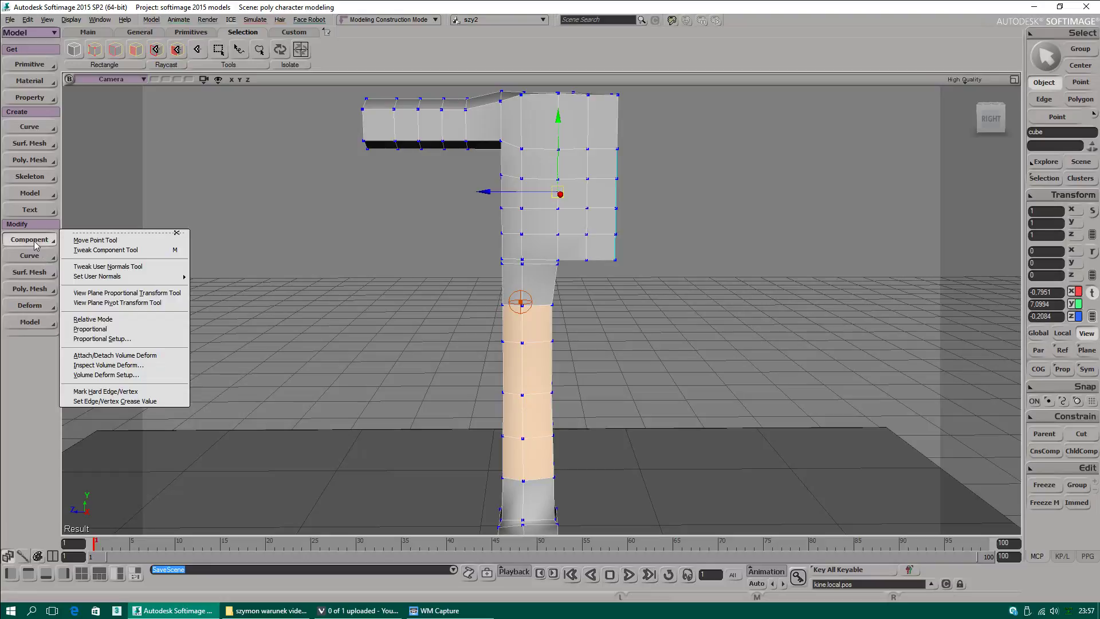
click(168, 293)
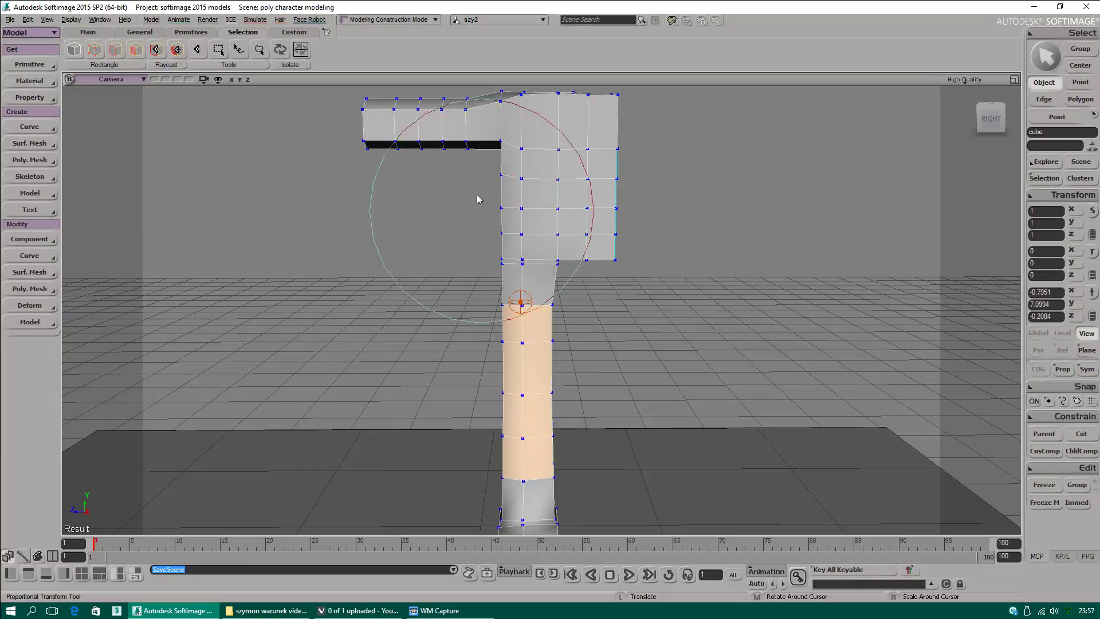
key(r)
drag(526, 195, 507, 228)
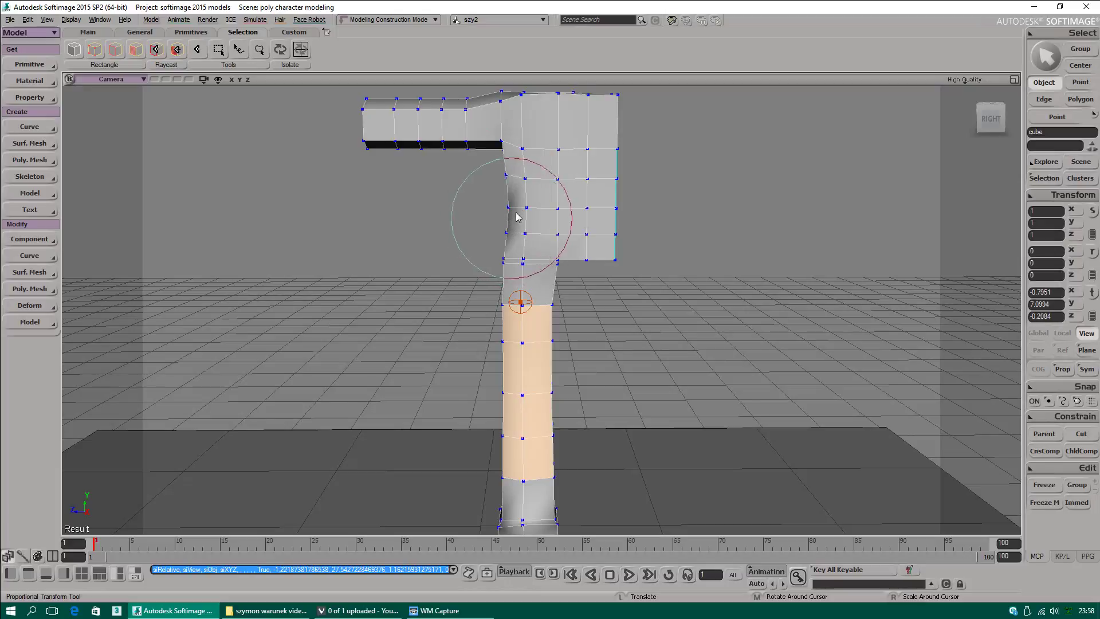
Step: Refine the torso's shape from another angle with proportional transforms, adjusting the tool's radius
key(s)
right_drag(514, 217, 512, 193)
drag(511, 194, 530, 222)
middle_drag(530, 222, 532, 209)
drag(521, 185, 491, 205)
key(s)
key(r)
drag(589, 243, 590, 248)
Step: Slim the leg around the knee and shin by nudging its outline points inward
key(s)
drag(527, 323, 606, 313)
middle_drag(475, 313, 509, 202)
drag(524, 317, 528, 317)
drag(524, 382, 528, 383)
key(s)
drag(541, 425, 525, 430)
drag(509, 482, 516, 482)
key(s)
middle_drag(562, 464, 526, 433)
drag(540, 392, 532, 391)
drag(538, 343, 534, 344)
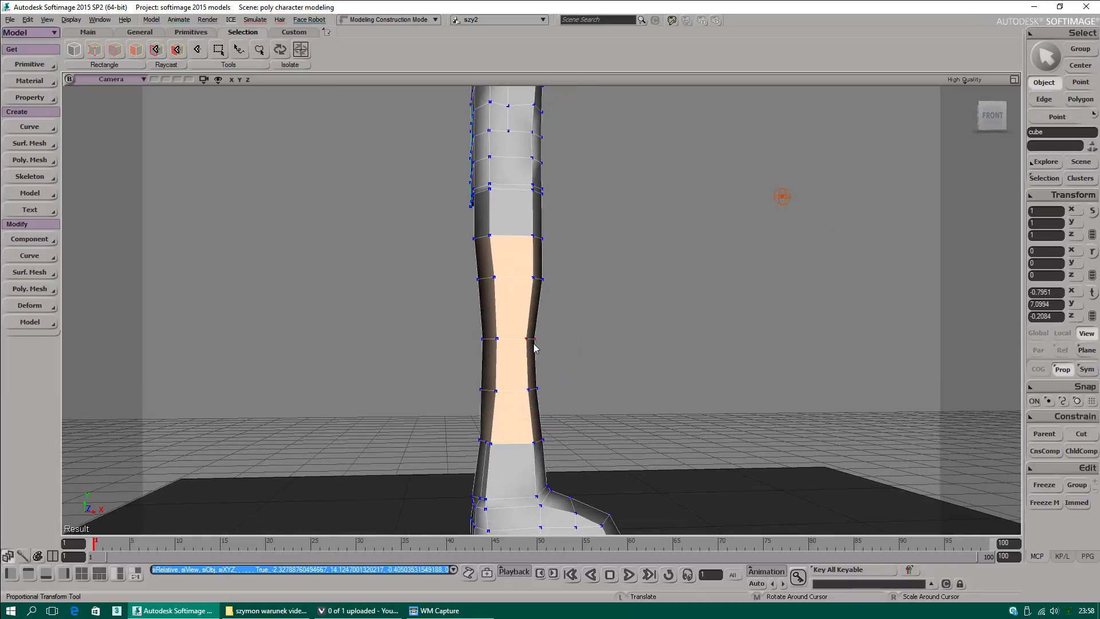
Step: Reshape the ankle area of the boot with small proportional moves, adjusting the tool's radius
drag(534, 452, 584, 377)
key(s)
drag(489, 367, 495, 367)
key(s)
drag(510, 365, 553, 366)
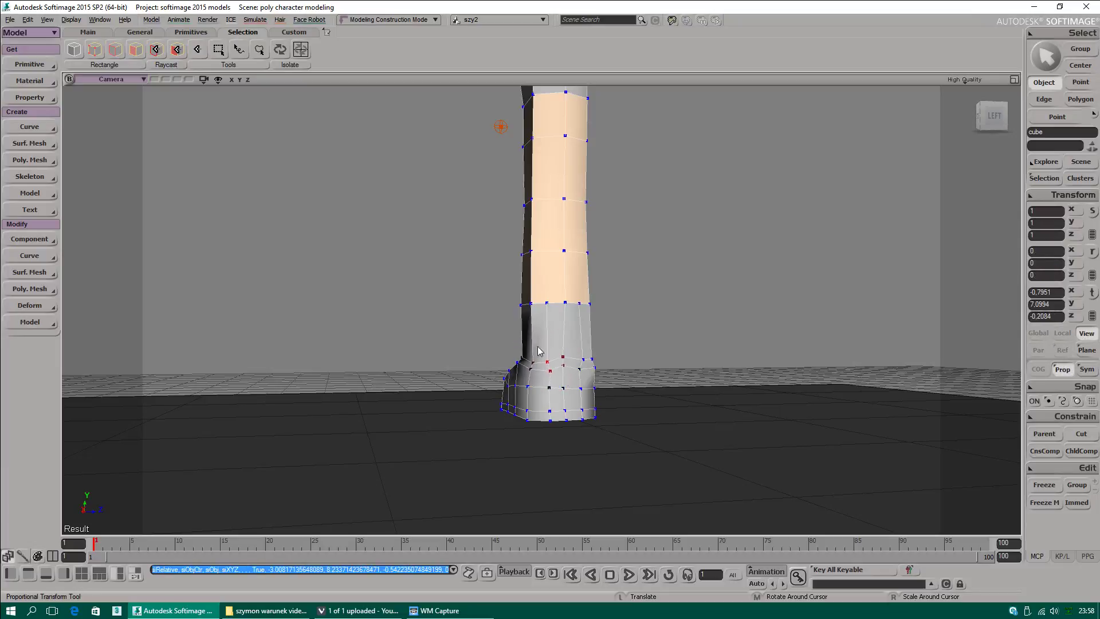
key(r)
mouse_move(560, 360)
mouse_down()
mouse_move(574, 354)
mouse_move(531, 365)
mouse_move(560, 368)
mouse_up()
key(r)
drag(604, 363, 616, 360)
right_drag(616, 360, 593, 367)
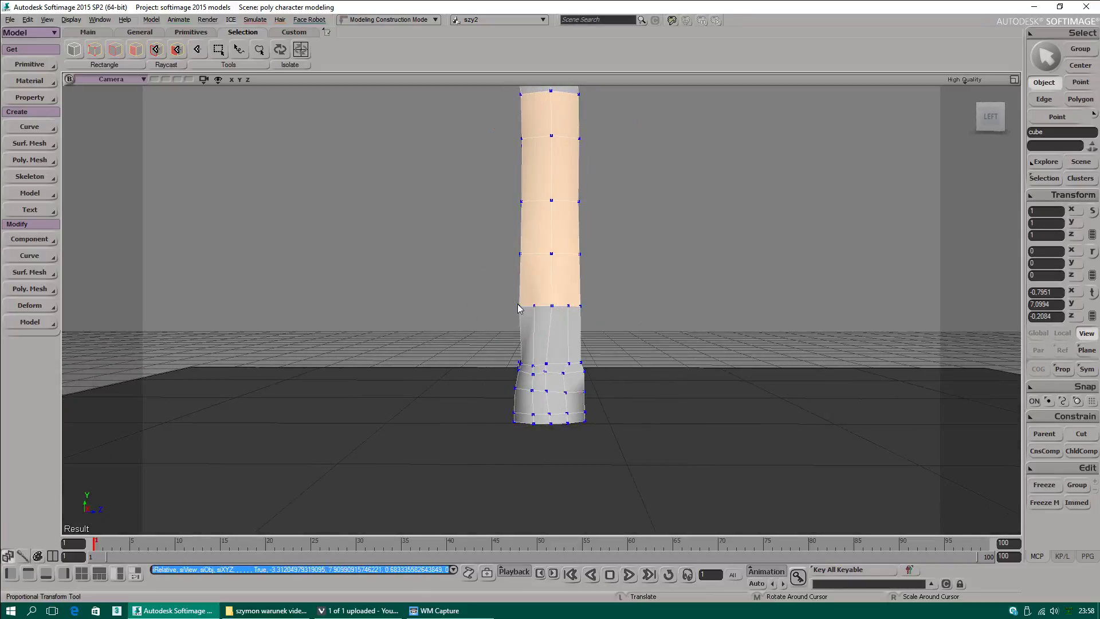
Step: Narrow the boot's upper edge and adjust the points of the lower leg up to the knee
drag(519, 307, 582, 310)
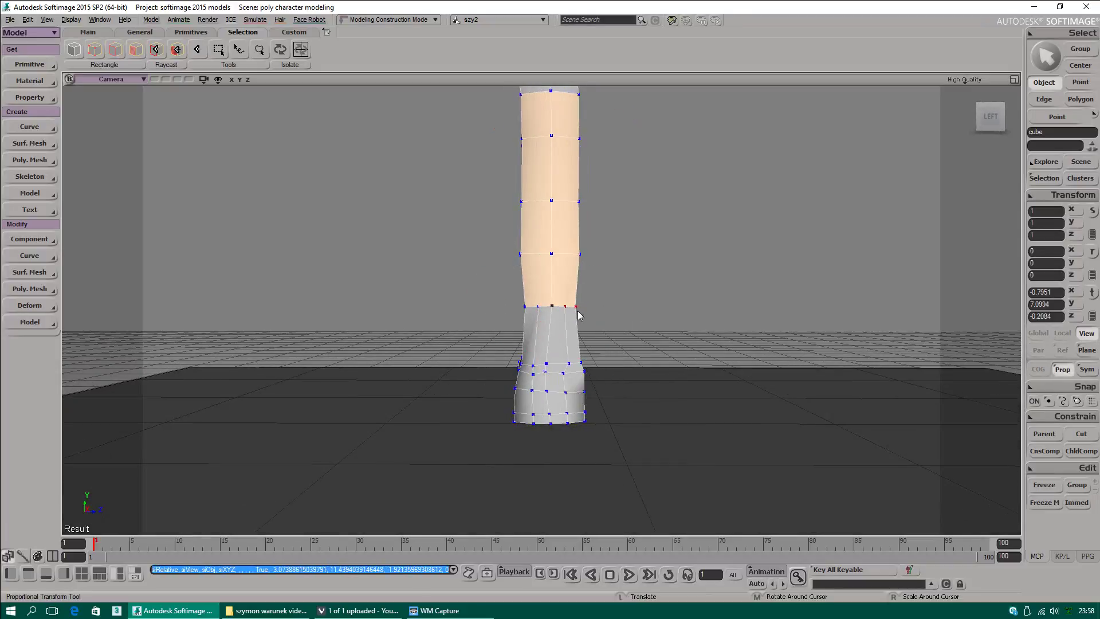
drag(557, 248, 596, 342)
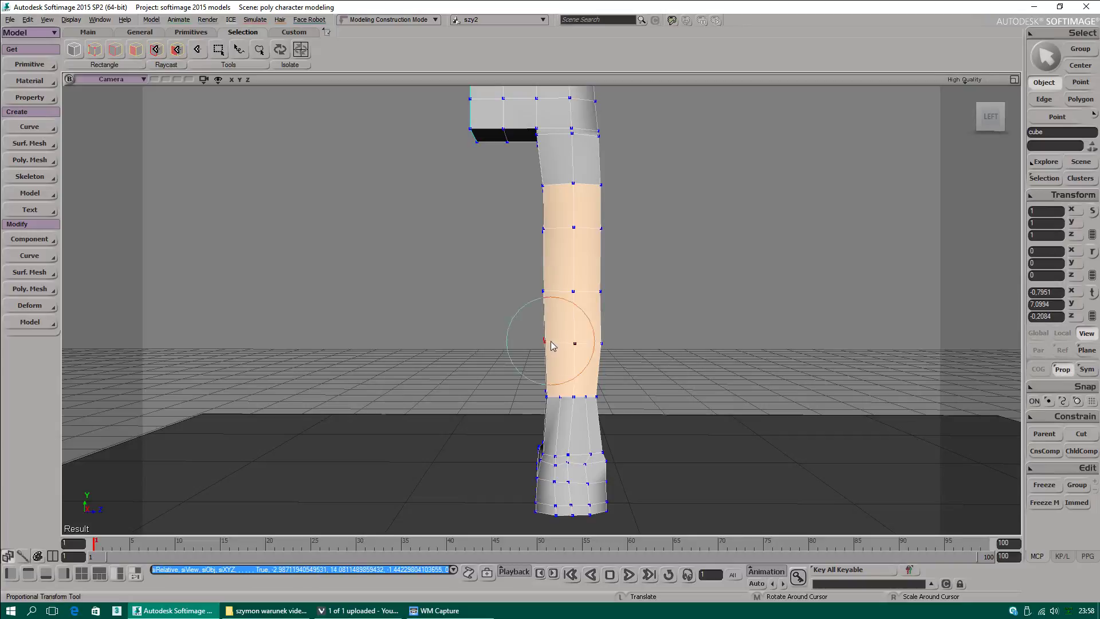
drag(549, 285, 515, 258)
Step: Raise the upper points of the boot's toe from the front view
middle_drag(520, 498, 524, 404)
drag(523, 404, 575, 371)
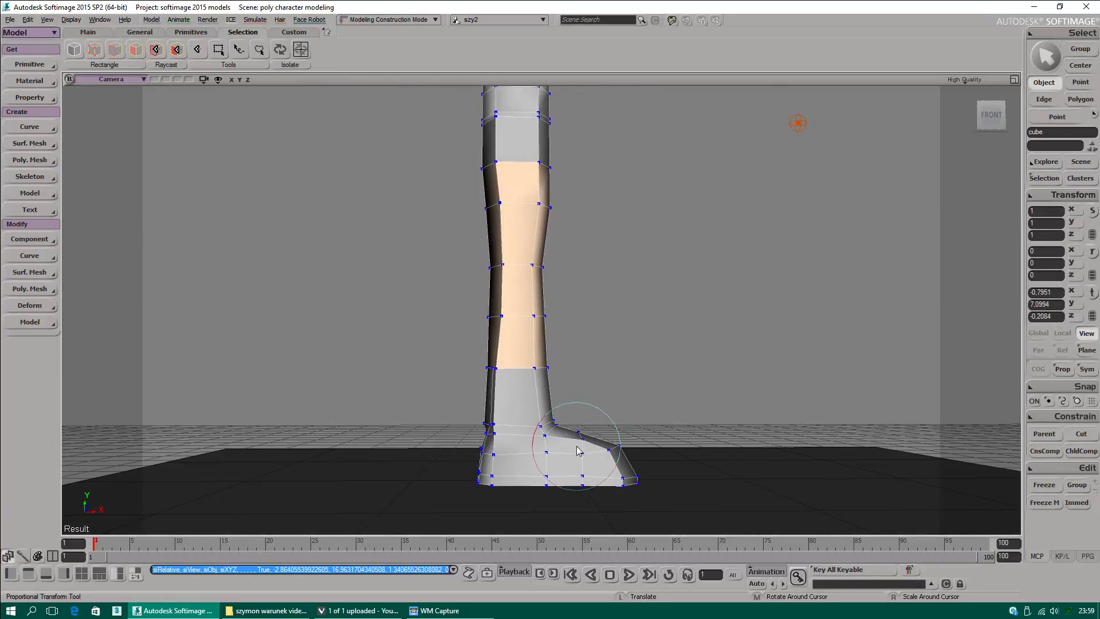
drag(617, 450, 629, 437)
right_drag(572, 462, 631, 424)
middle_drag(631, 425, 582, 369)
mouse_move(581, 368)
mouse_down()
mouse_move(555, 349)
mouse_move(555, 372)
mouse_move(441, 376)
mouse_move(576, 370)
mouse_up()
Step: Space the ankle-edge points along the boot's side more evenly, using a smaller transform radius
key(s)
right_drag(576, 369, 539, 351)
key(s)
right_drag(448, 325, 412, 318)
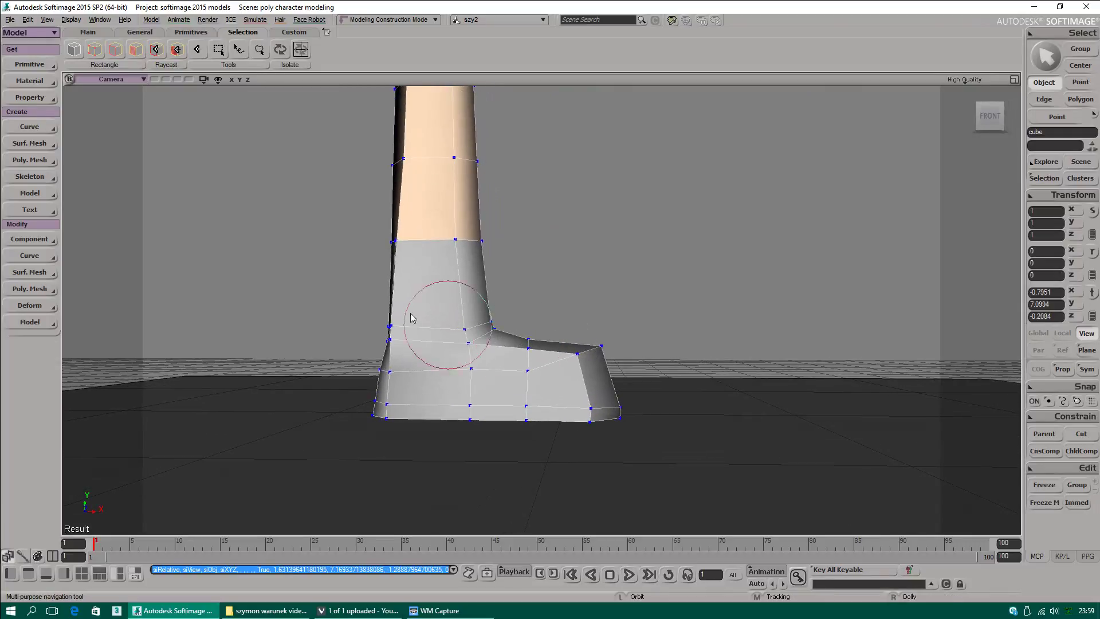
mouse_move(411, 313)
mouse_down()
mouse_move(432, 312)
mouse_move(421, 317)
mouse_up()
key(s)
middle_drag(413, 304, 459, 311)
drag(458, 311, 554, 375)
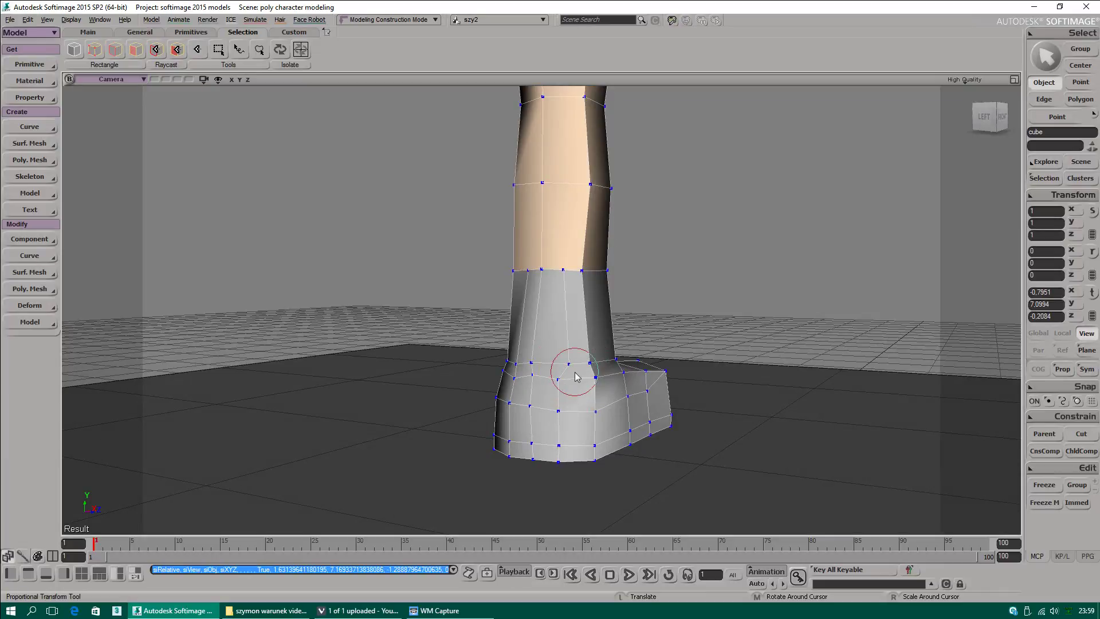
mouse_move(570, 369)
mouse_down()
mouse_move(538, 374)
mouse_move(560, 381)
mouse_up()
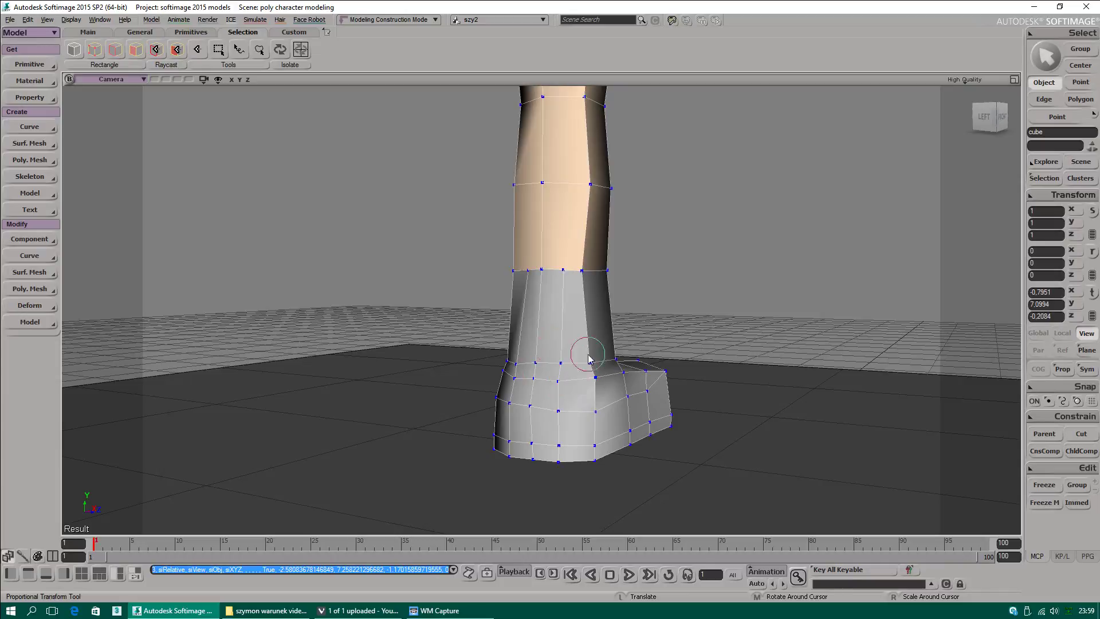
Step: Select the character mesh with the Translate tool and snap its transform pivot to a vertex on the ankle edge
key(v)
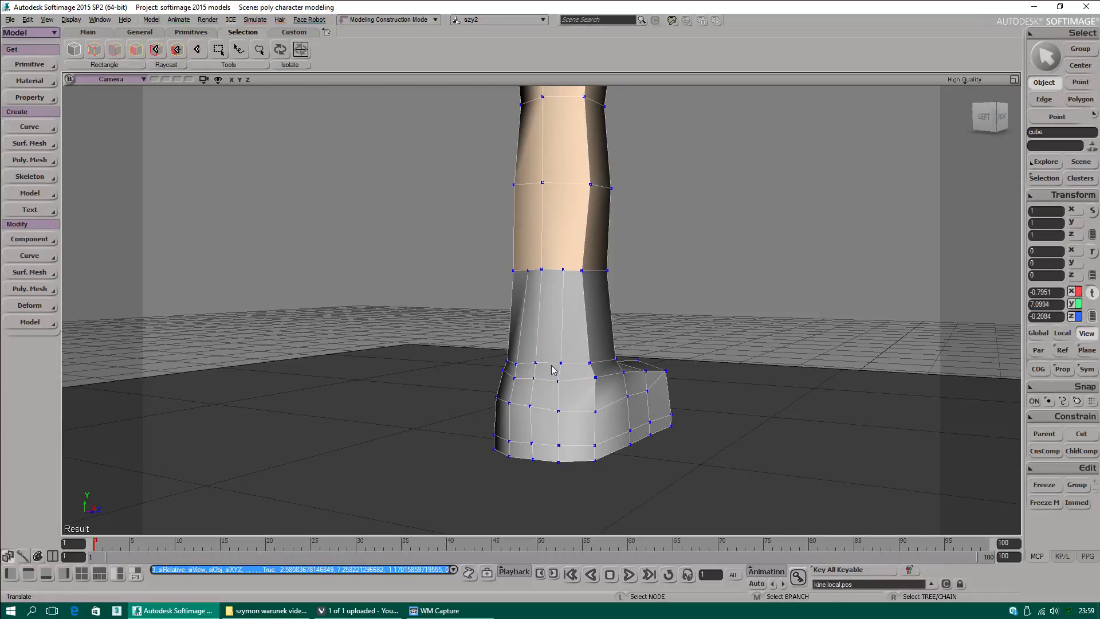
click(552, 368)
scroll(553, 367, down, 4)
scroll(557, 198, down, 3)
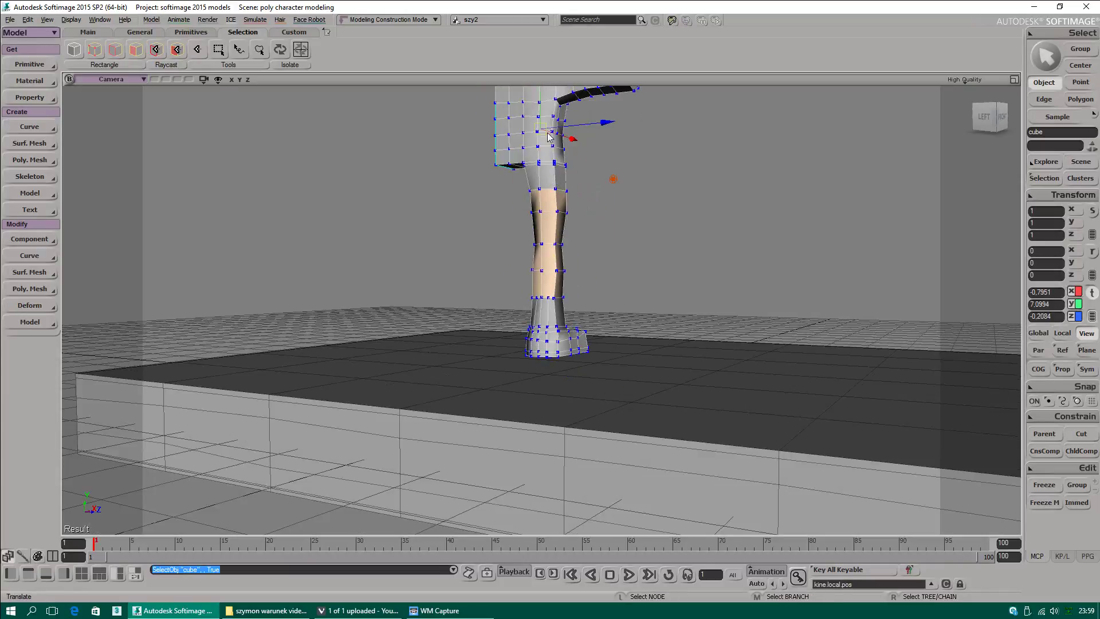
scroll(554, 291, up, 4)
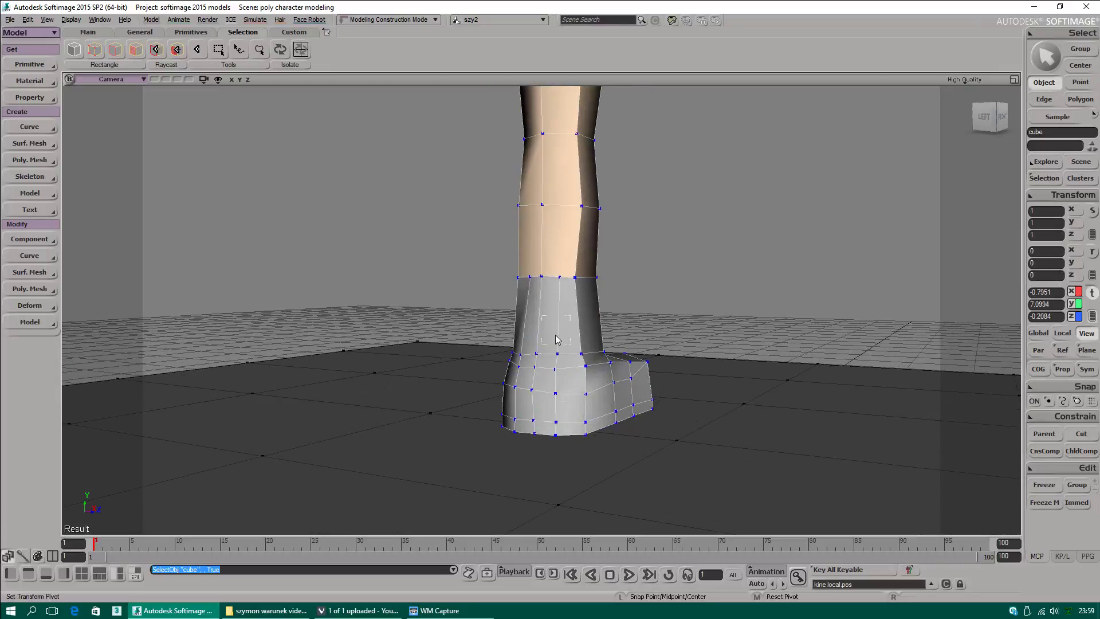
drag(554, 343, 558, 356)
click(535, 354)
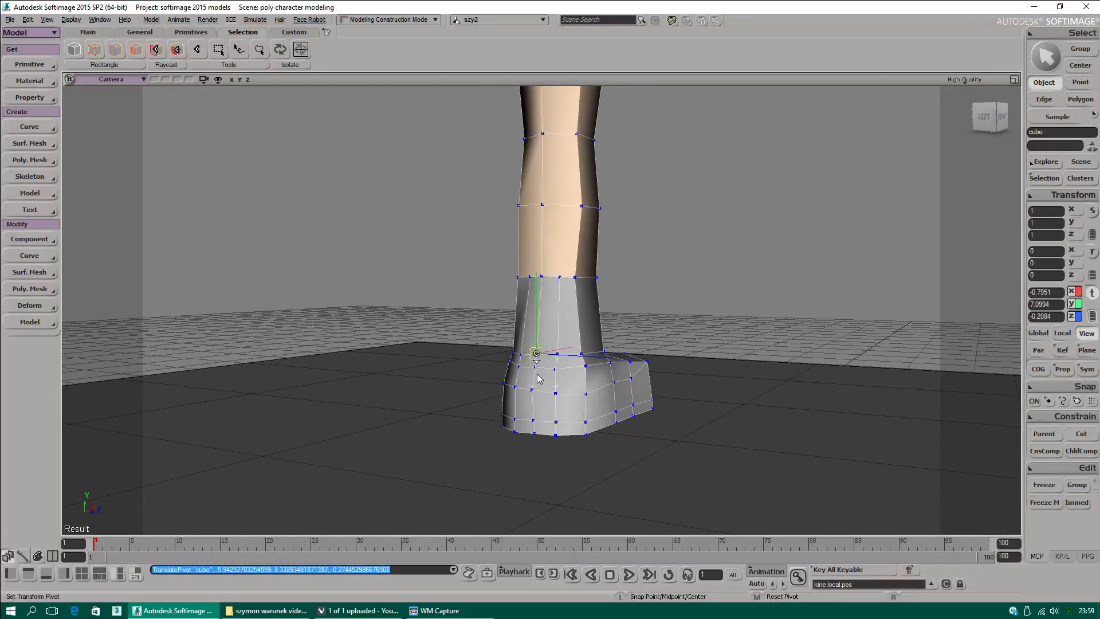
Step: Try snapping the pivot to other vertices of the boot and return it to the ankle-edge vertex
click(538, 374)
drag(557, 381, 555, 404)
click(532, 390)
click(555, 369)
click(542, 310)
click(560, 278)
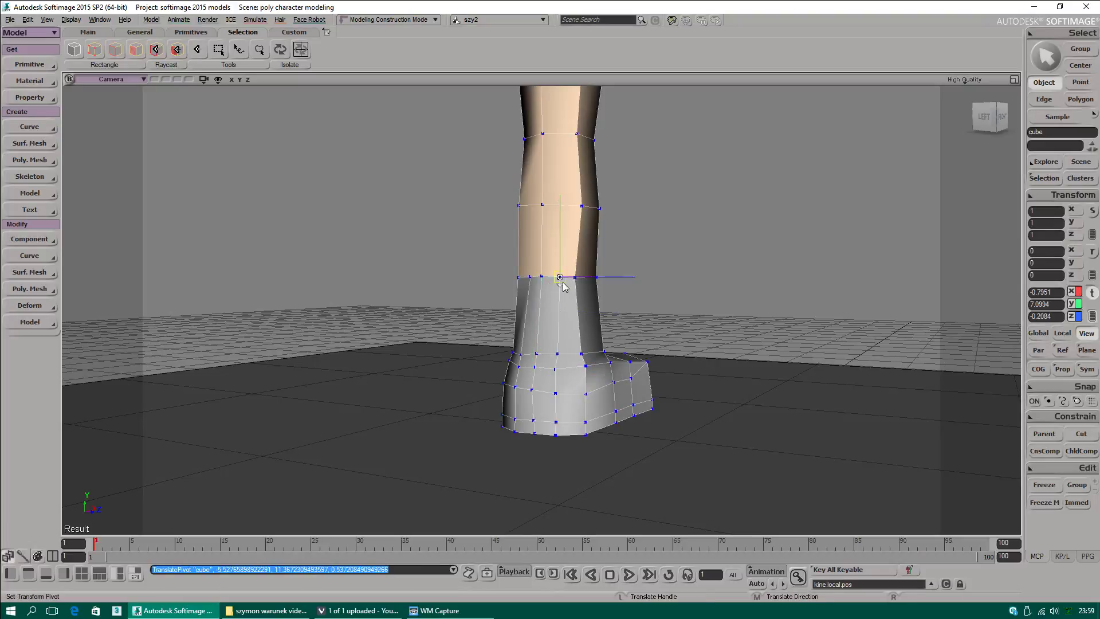
drag(553, 300, 575, 283)
drag(542, 343, 536, 354)
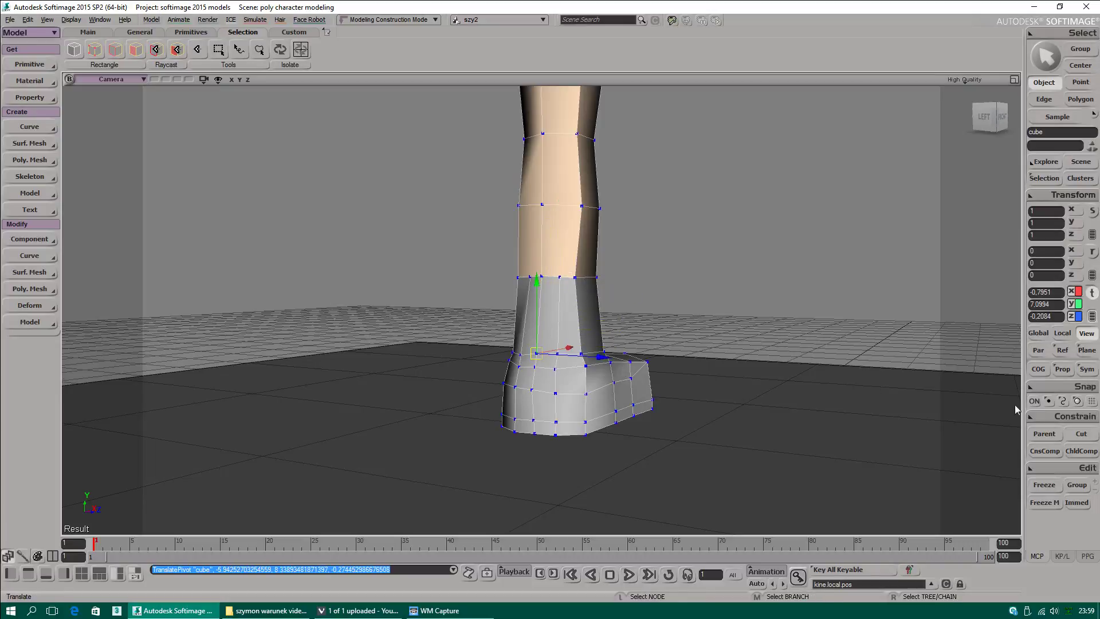
Step: Enable snapping to facets
click(1077, 401)
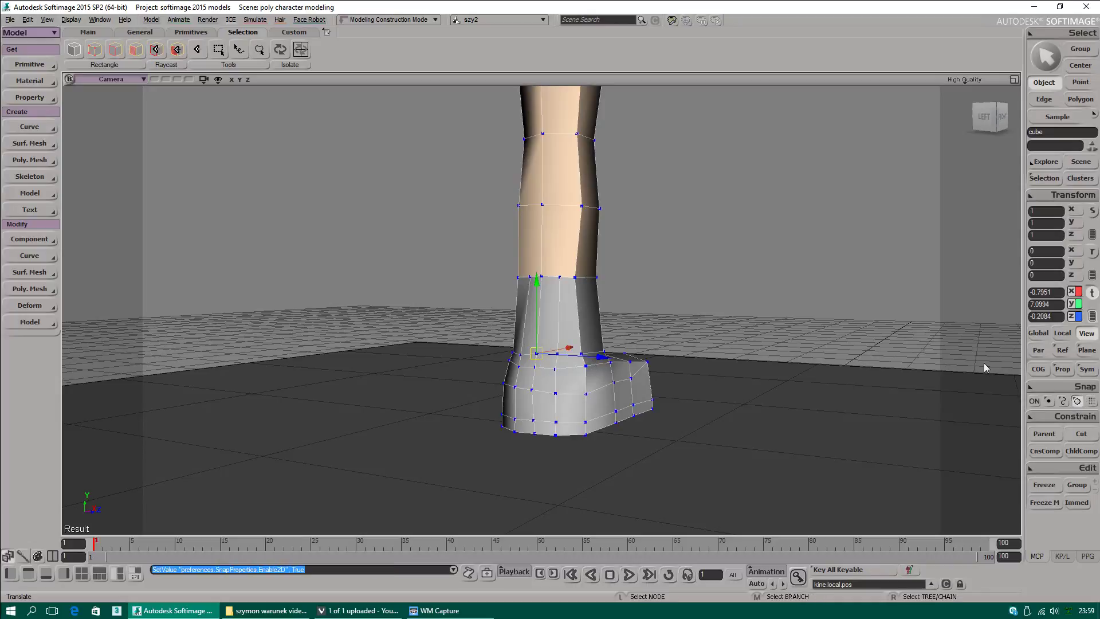
Step: Turn snapping on and try snapping the mesh's pivot to facets on the boot shaft and the lower leg
click(1034, 402)
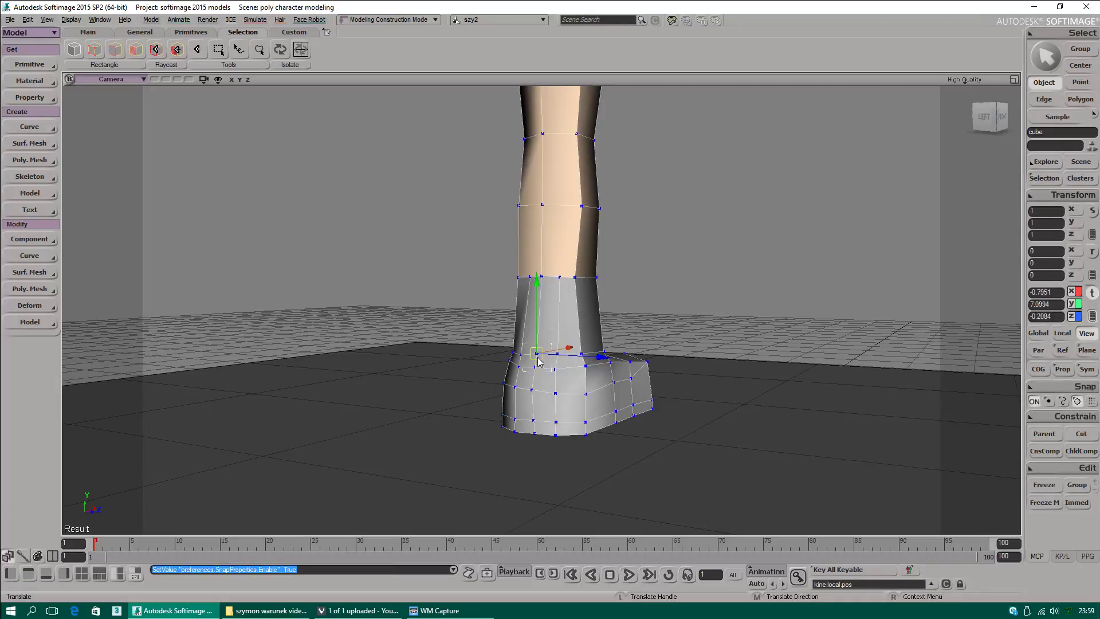
key(alt)
drag(539, 357, 547, 319)
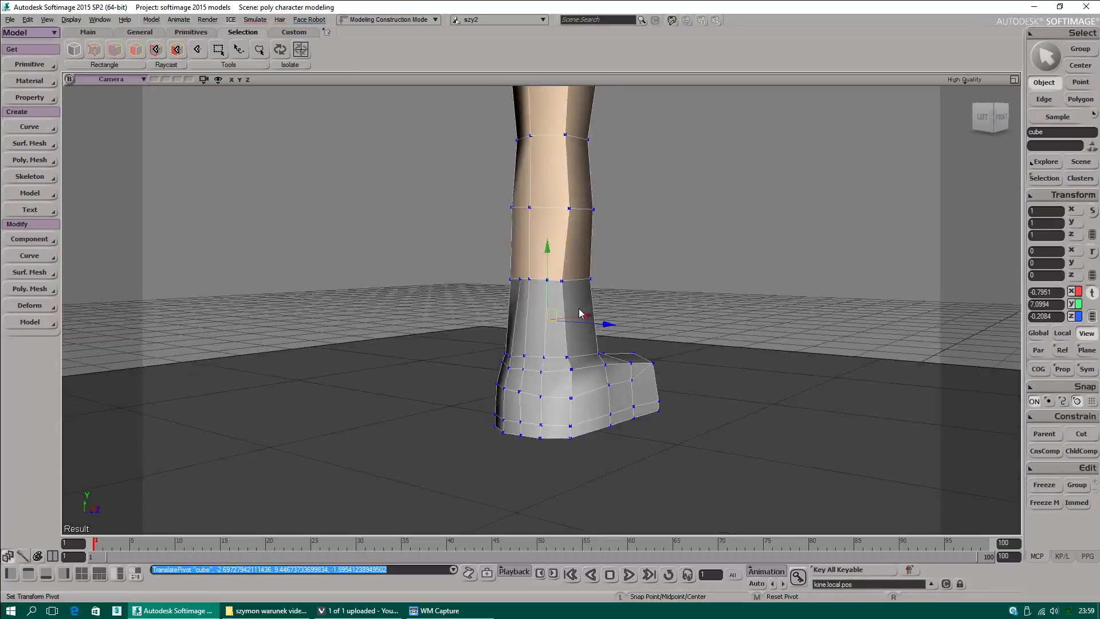
right_drag(579, 314, 547, 315)
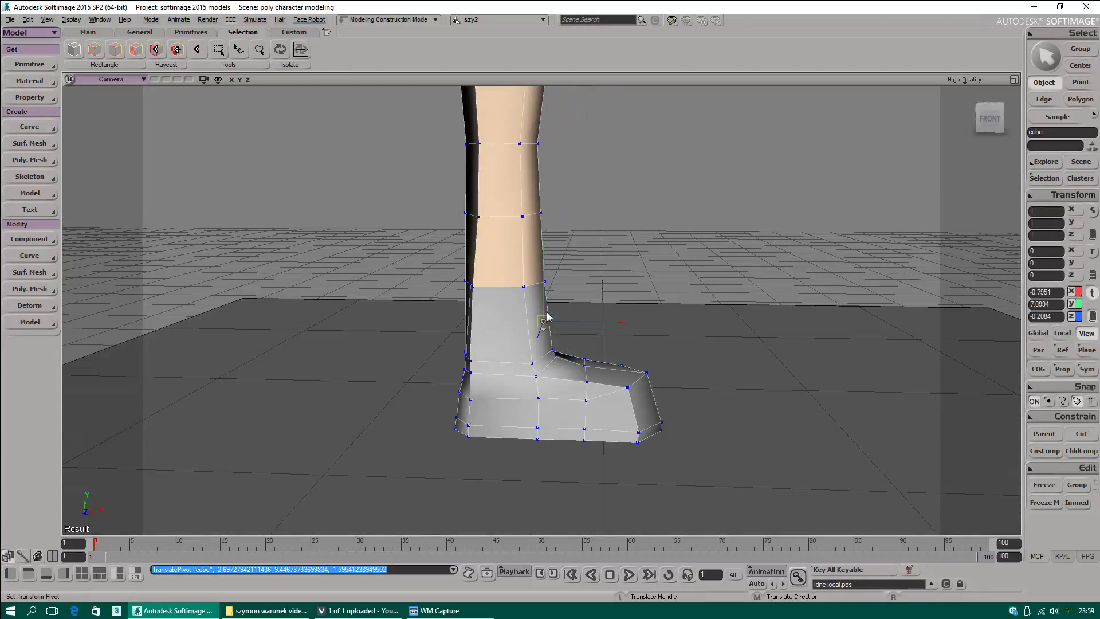
drag(547, 315, 542, 215)
drag(578, 362, 499, 344)
drag(505, 210, 504, 222)
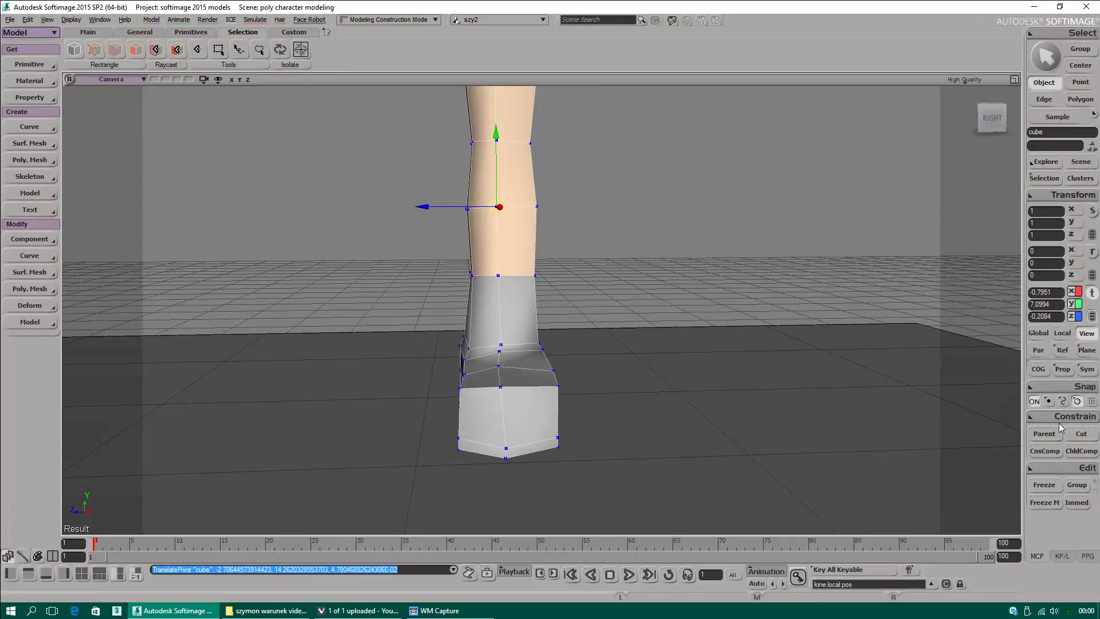
Step: Turn off snapping and disable facets as a snap target
click(1038, 403)
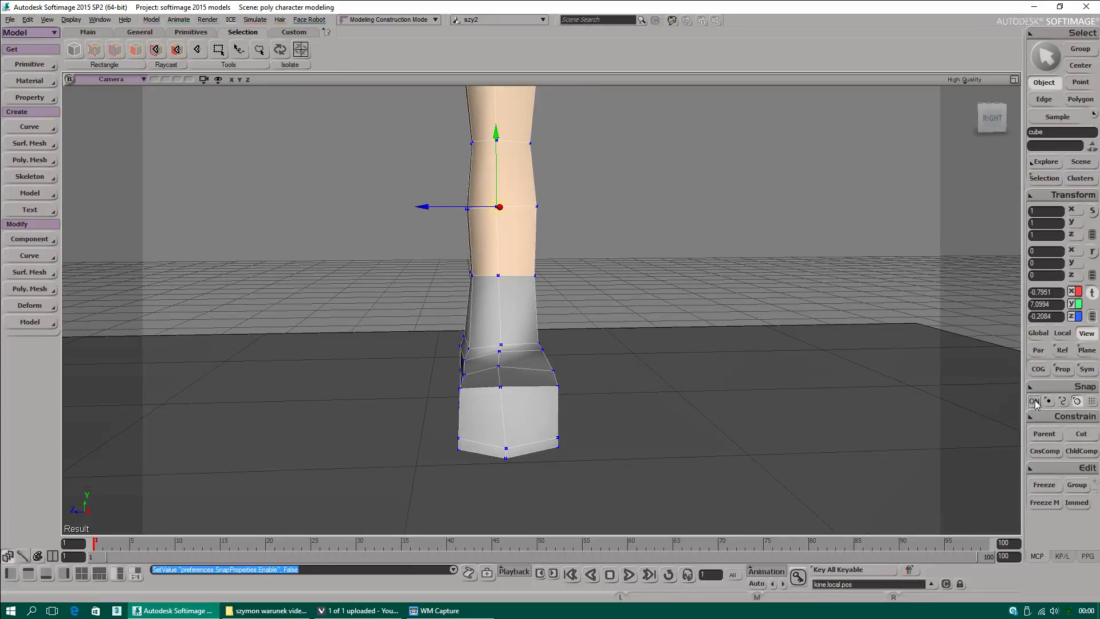
click(1076, 402)
drag(498, 244, 544, 297)
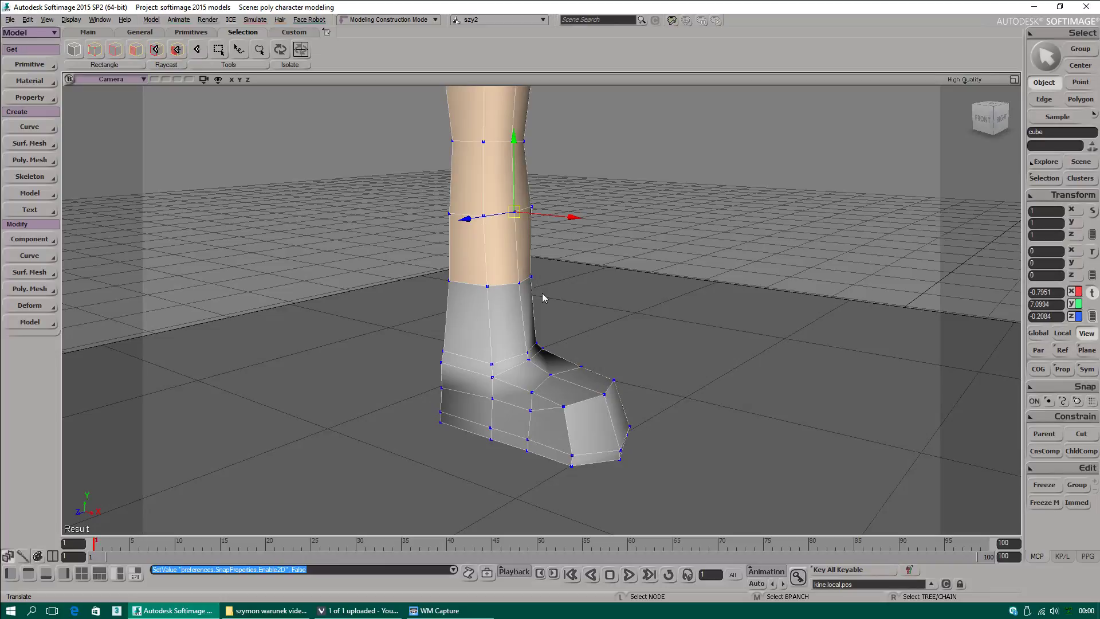
Step: Snap the pivot to the boot toe's upper corner vertex, move the mesh to about X -5.24, Y 6.42, Z -2.21, and freeze it
key(alt)
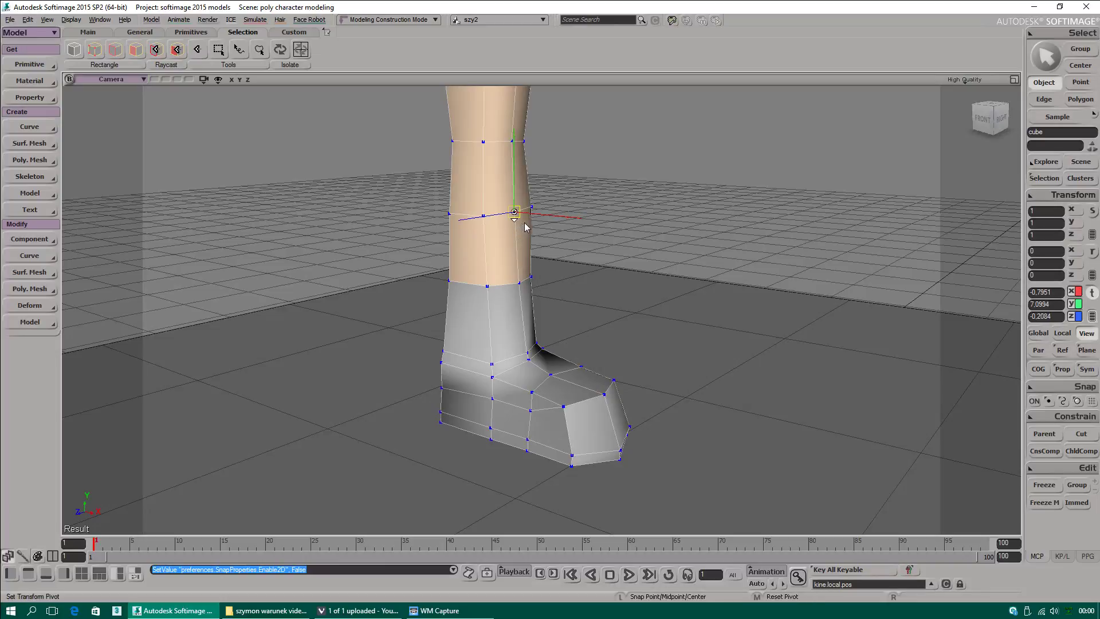
ctrl+alt+drag(514, 213, 572, 383)
click(1044, 487)
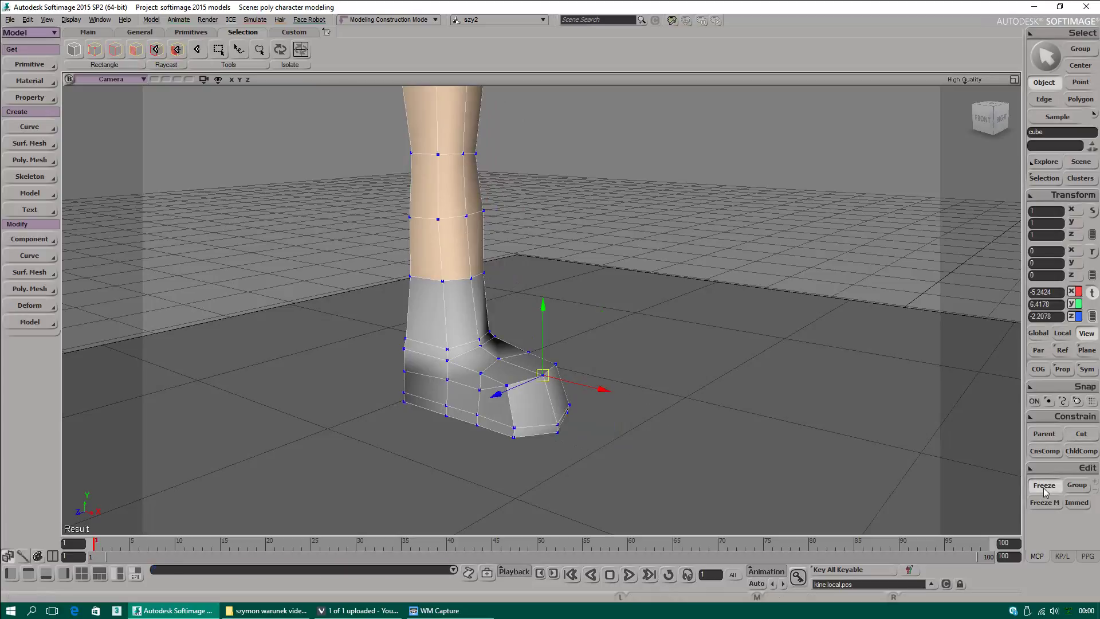
click(447, 610)
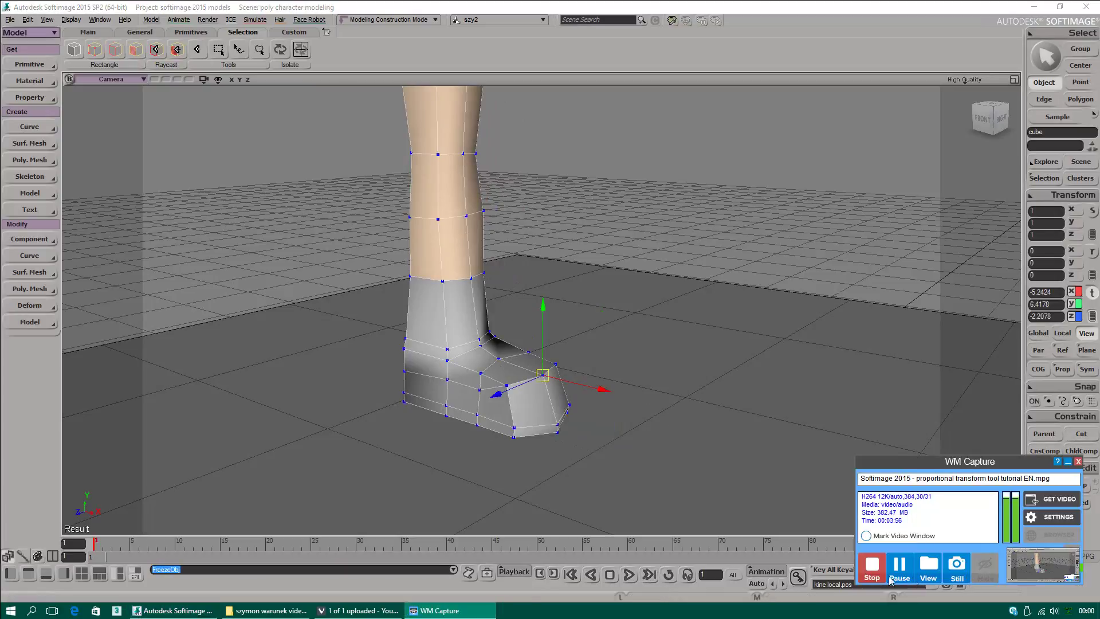